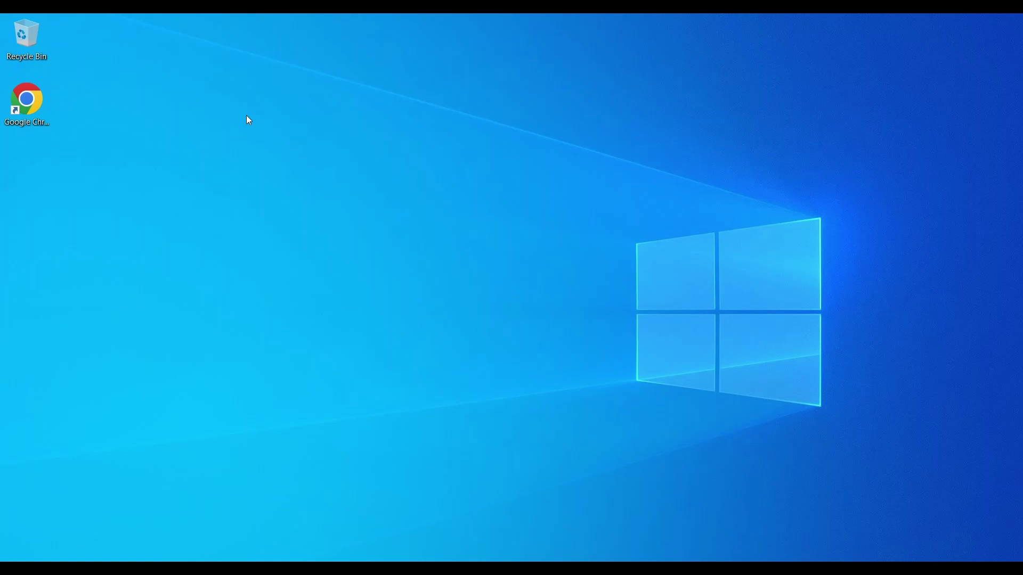
# Launch Chrome and search Google for 'download windows 10'
pyautogui.doubleClick(41, 100)
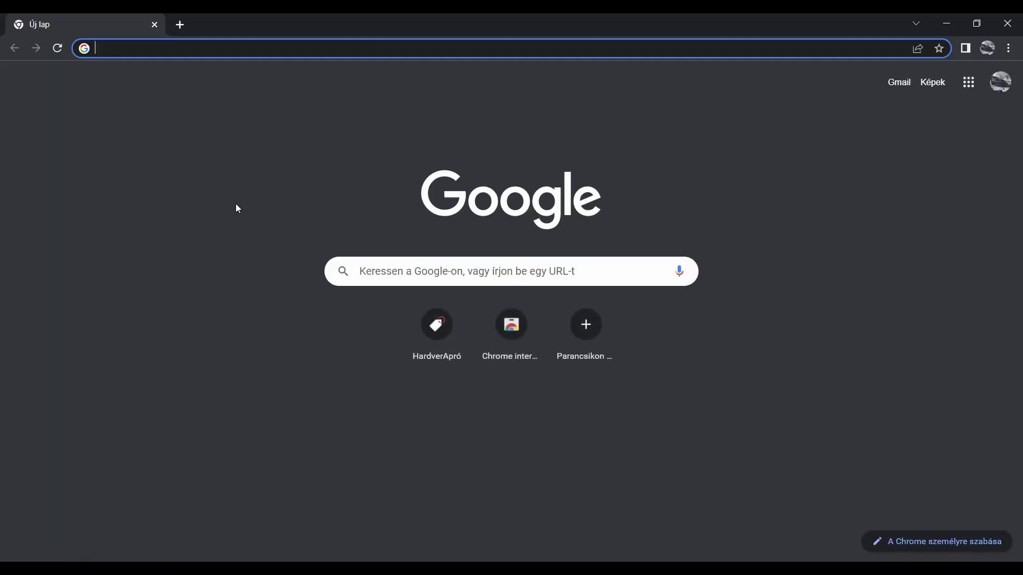
pyautogui.write('do')
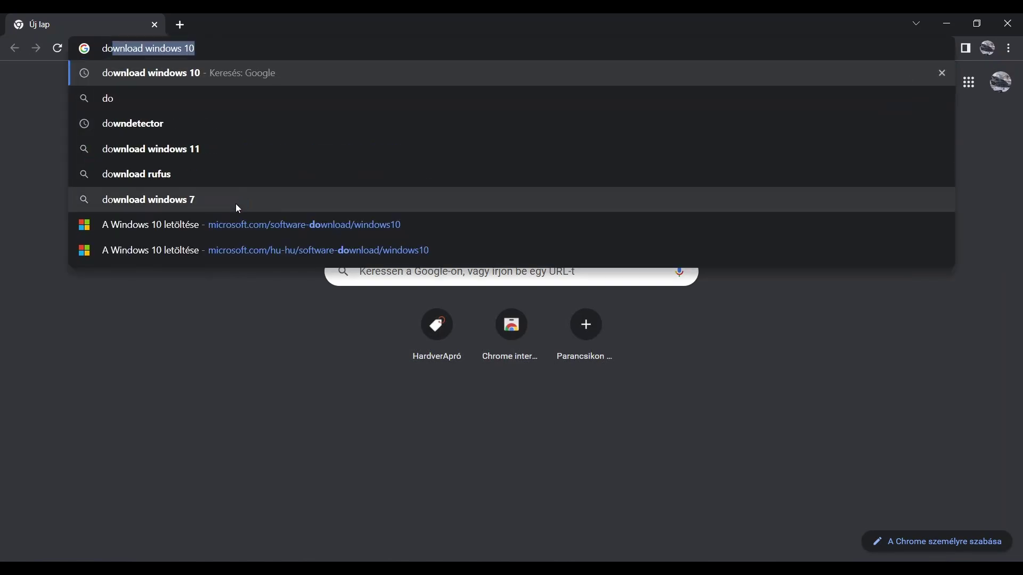
pyautogui.press('Return')
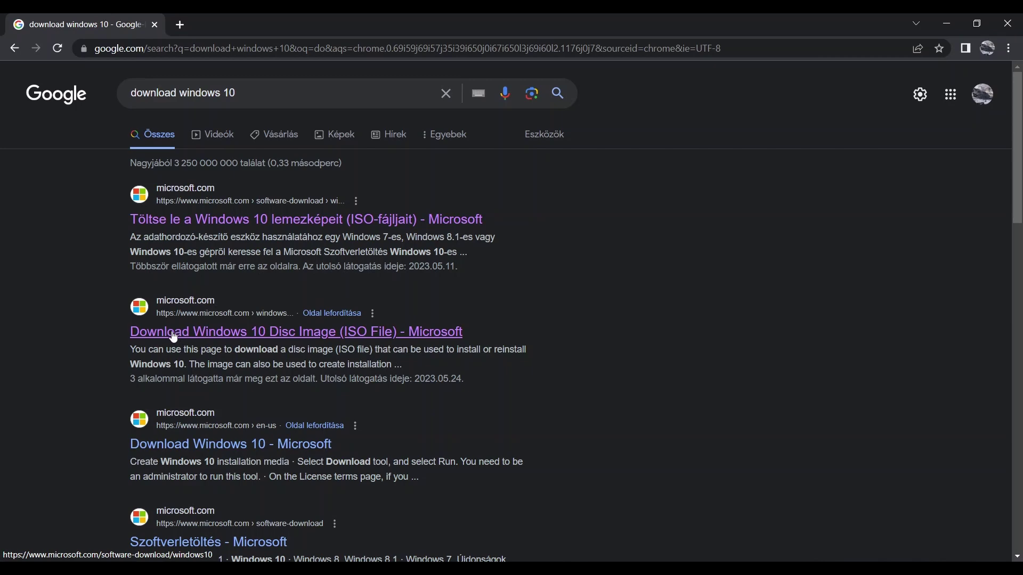
# Download the Media Creation Tool from Microsoft's Windows 10 page and run it
pyautogui.click(329, 335)
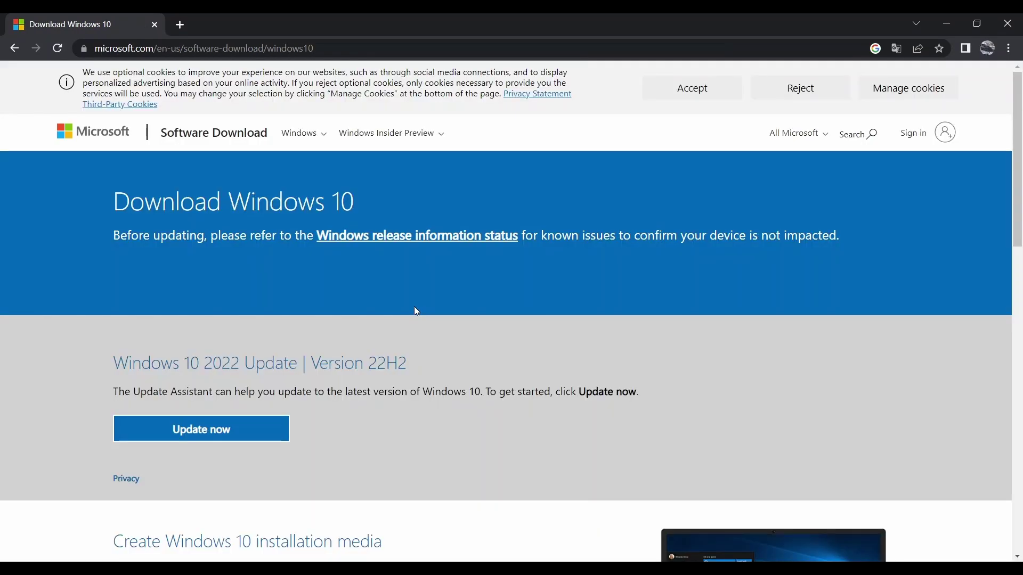
pyautogui.scroll(-1, 415, 320)
pyautogui.scroll(-3, 418, 364)
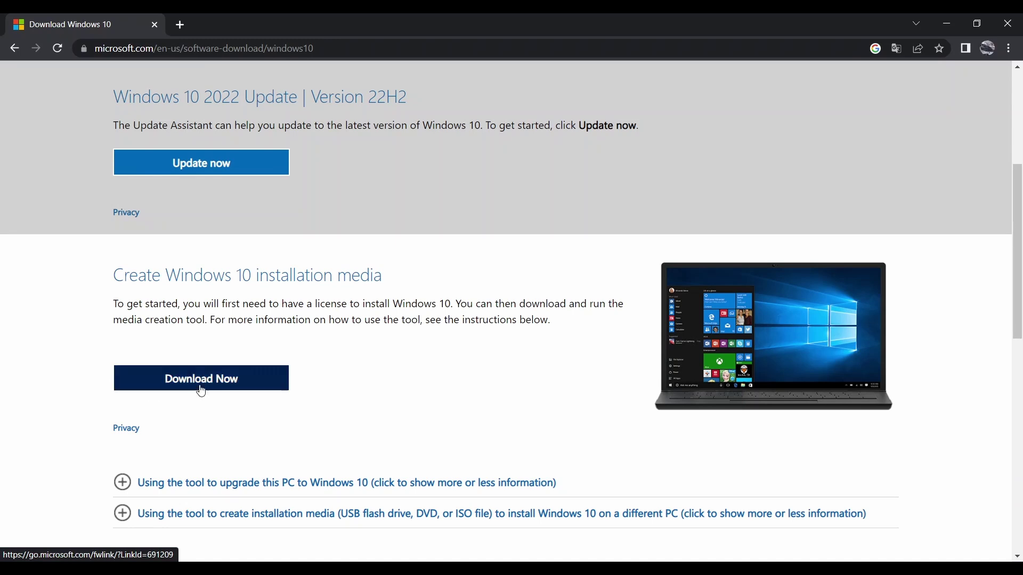
pyautogui.click(222, 381)
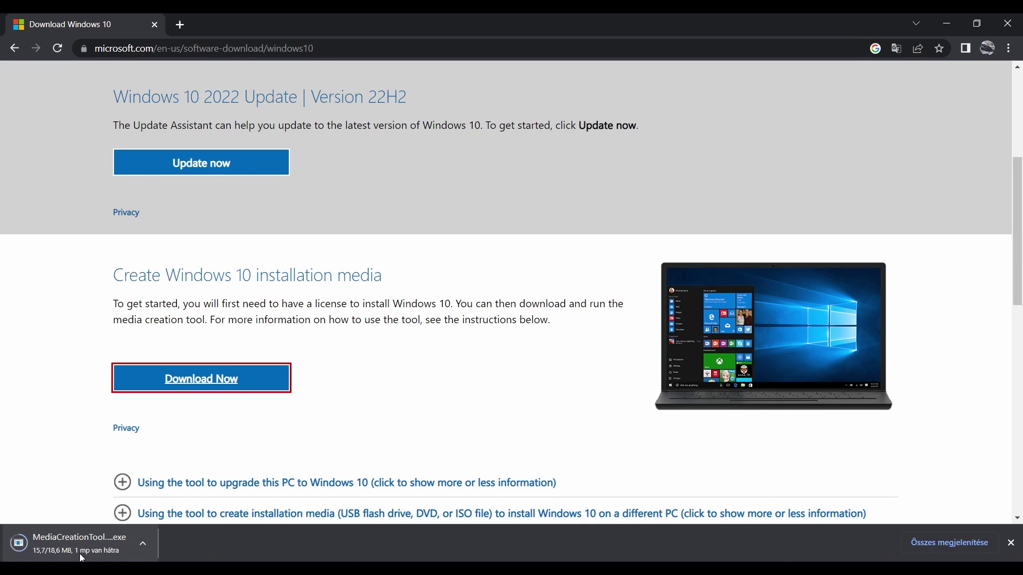
pyautogui.click(91, 548)
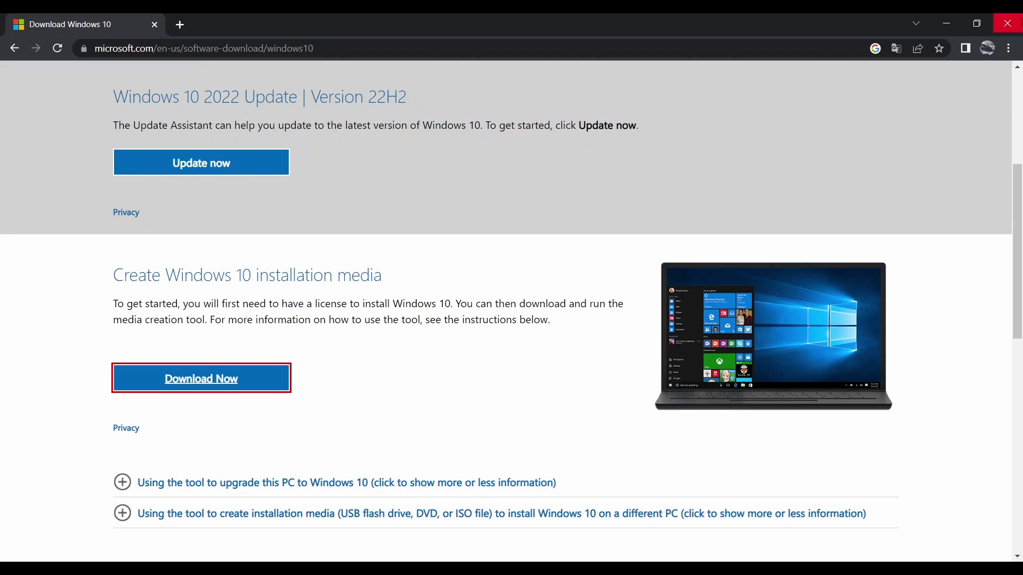
# Close Chrome, accept the license, and keep English x64 defaults for installation media
pyautogui.click(1006, 23)
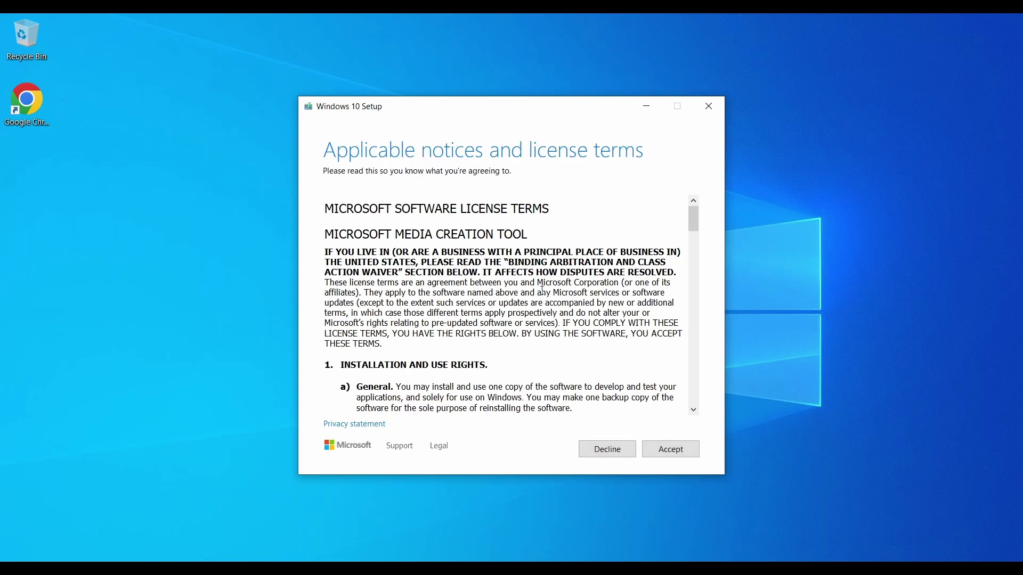
pyautogui.click(679, 459)
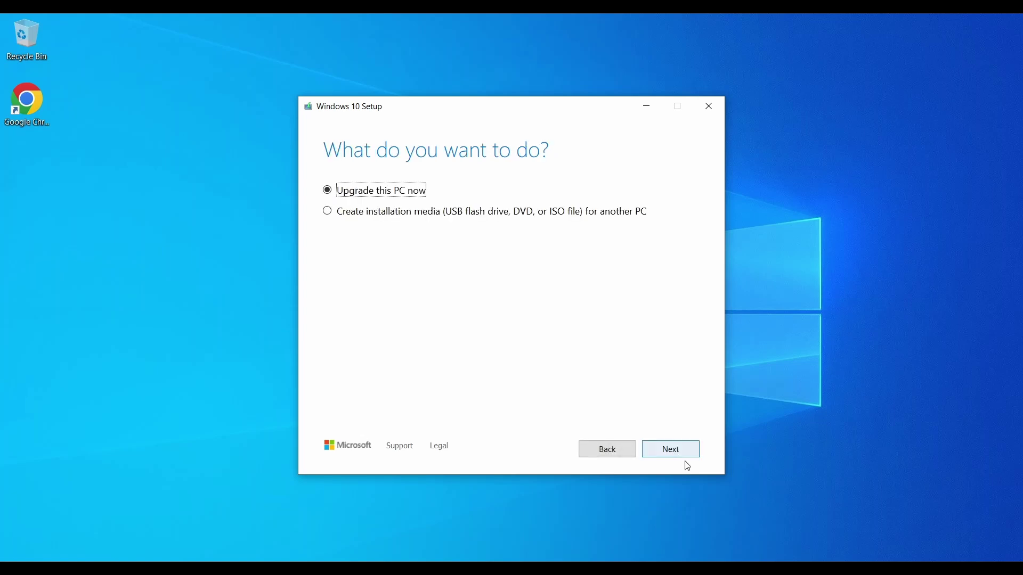
pyautogui.click(423, 214)
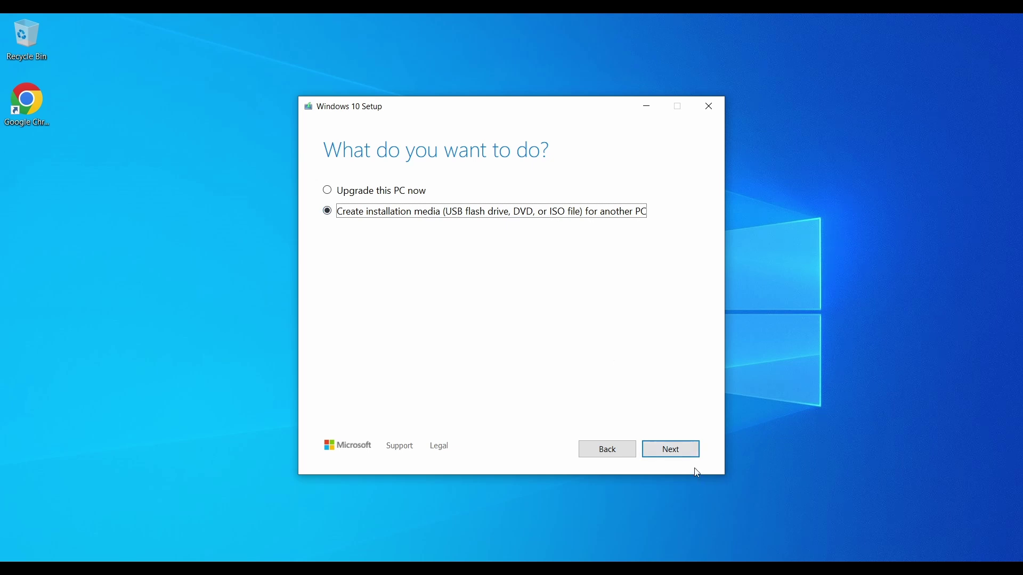
pyautogui.click(663, 447)
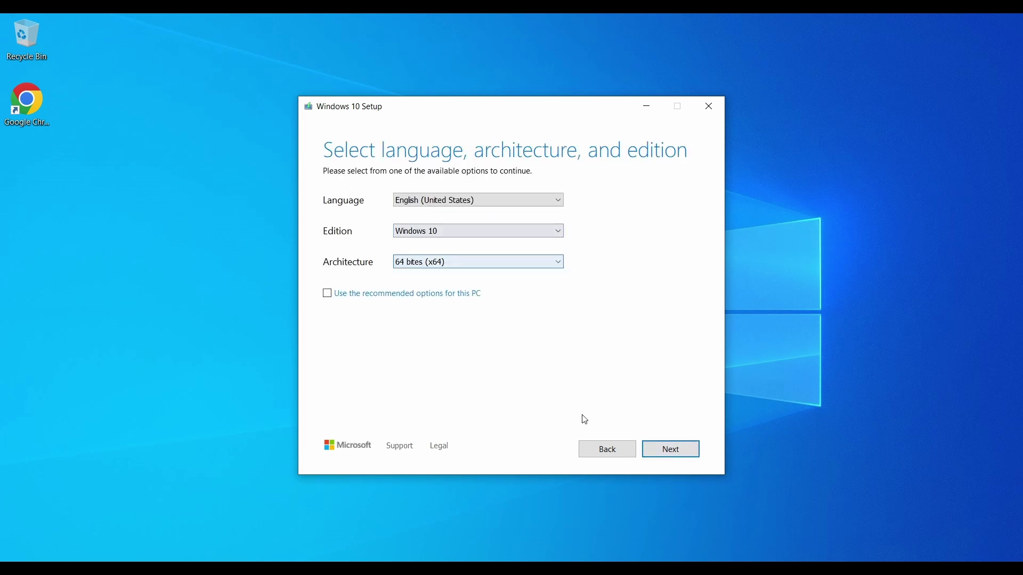
pyautogui.click(676, 453)
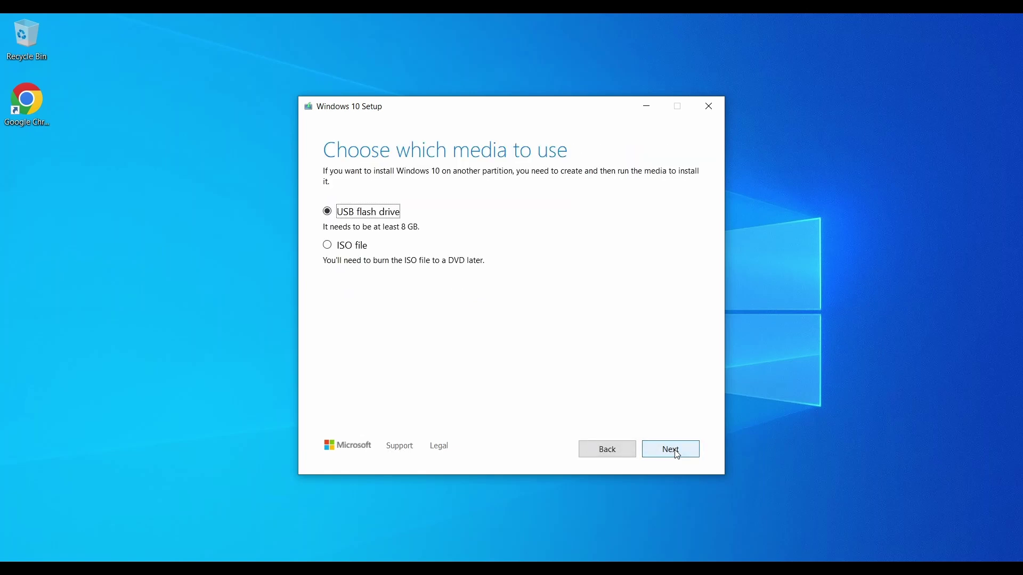
# Write Windows 10 onto USB flash drive D: and let the media creation finish
pyautogui.click(676, 453)
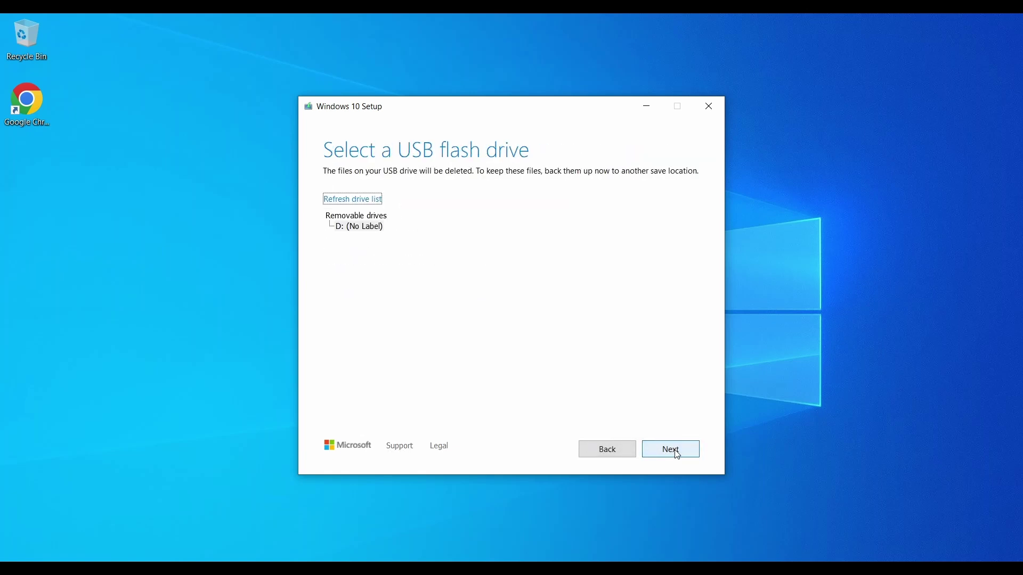
pyautogui.click(355, 226)
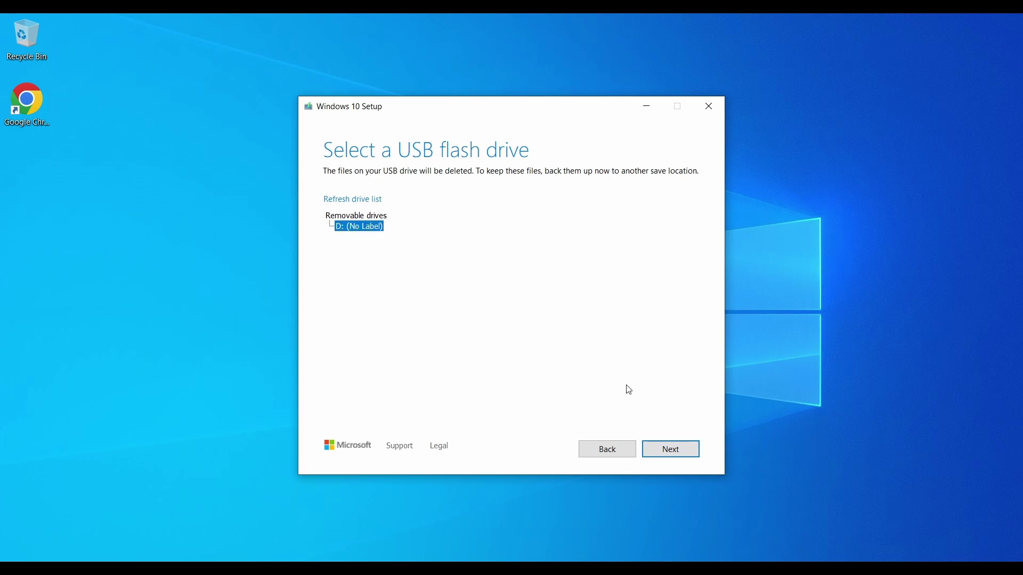
pyautogui.click(673, 449)
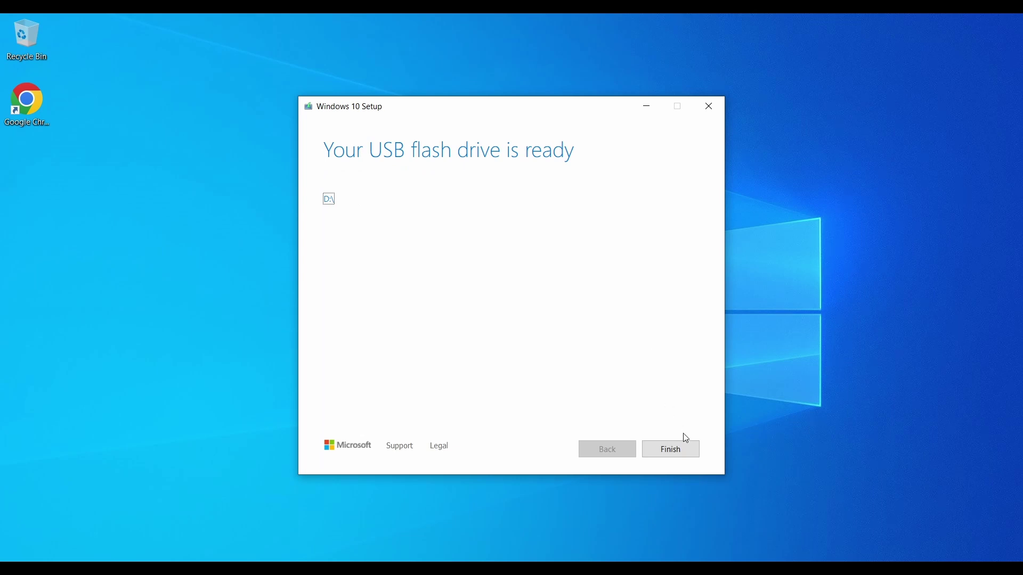
# Finish and close the completed Media Creation Tool setup
pyautogui.click(687, 458)
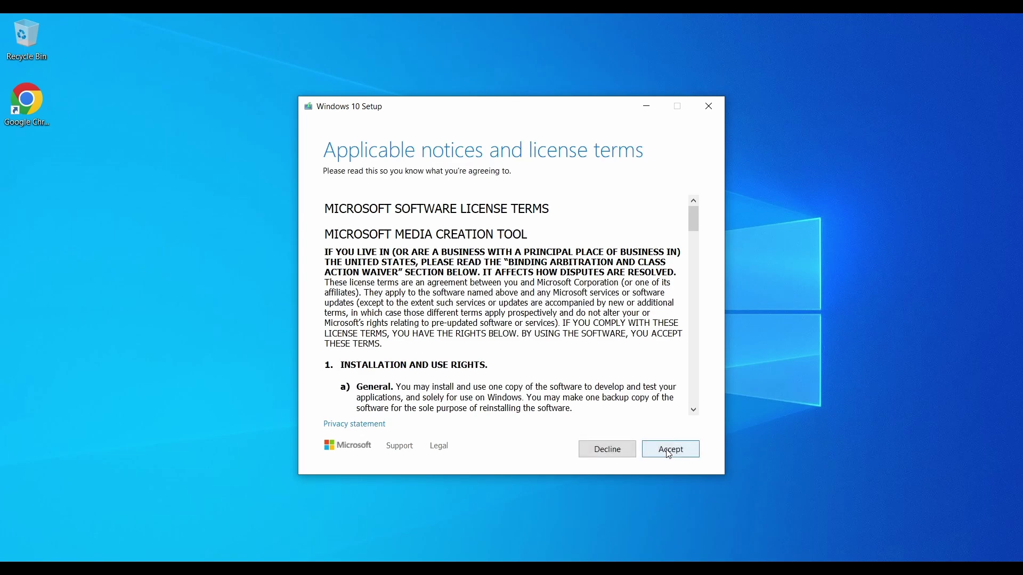
# Accept the license again, keep English x64 defaults, and select ISO file output
pyautogui.click(678, 454)
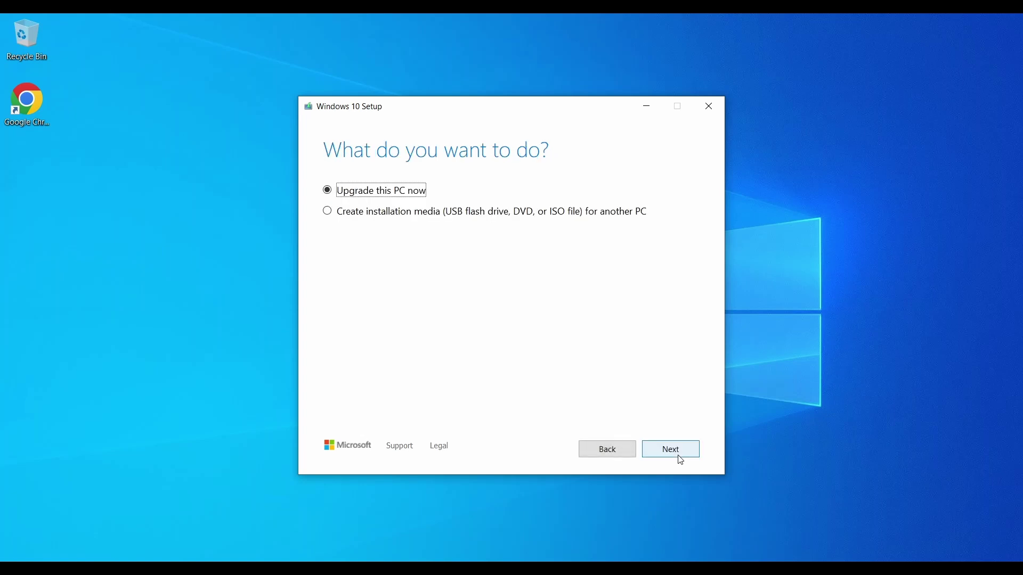
pyautogui.click(425, 218)
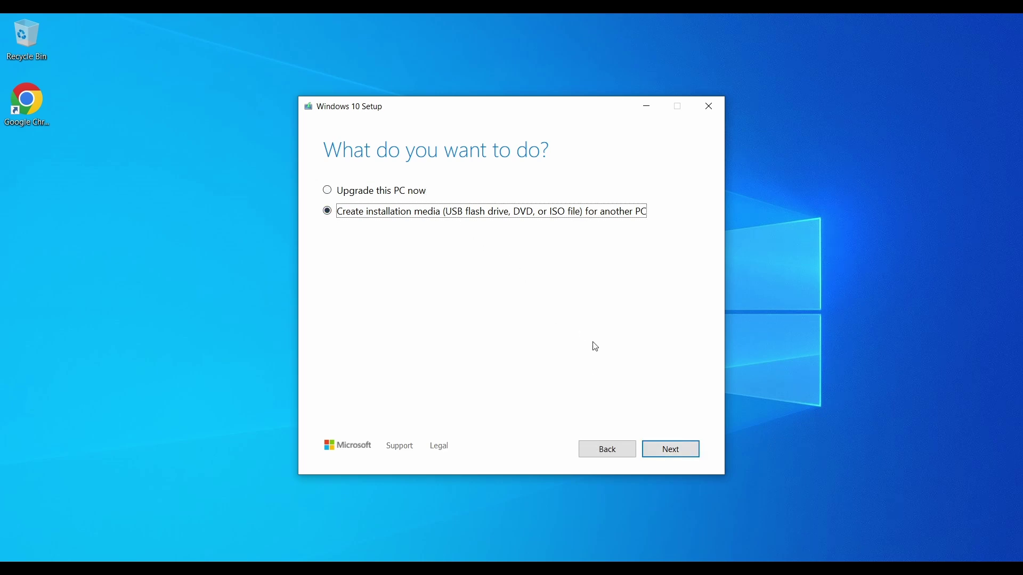
pyautogui.click(663, 447)
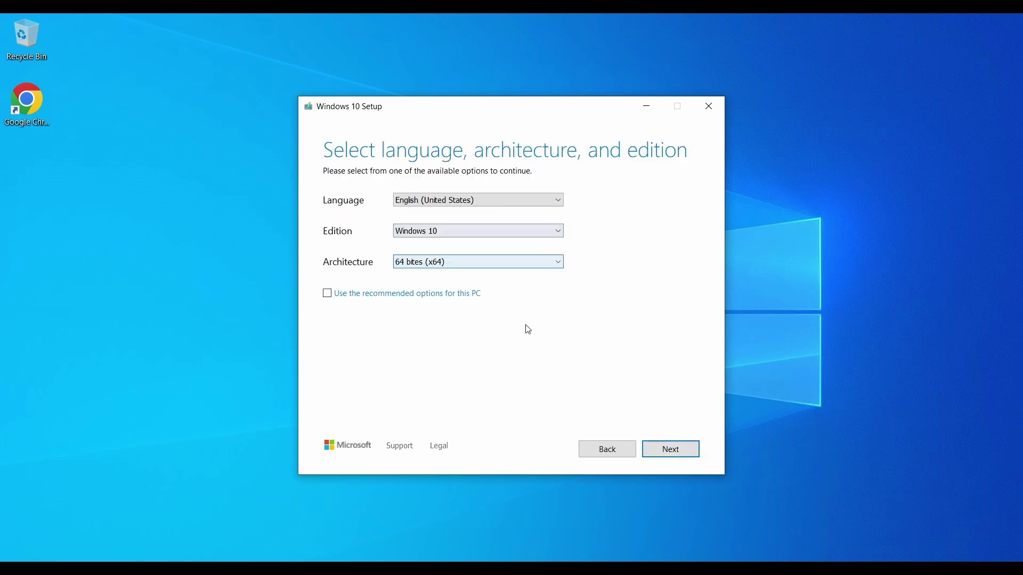
pyautogui.click(677, 453)
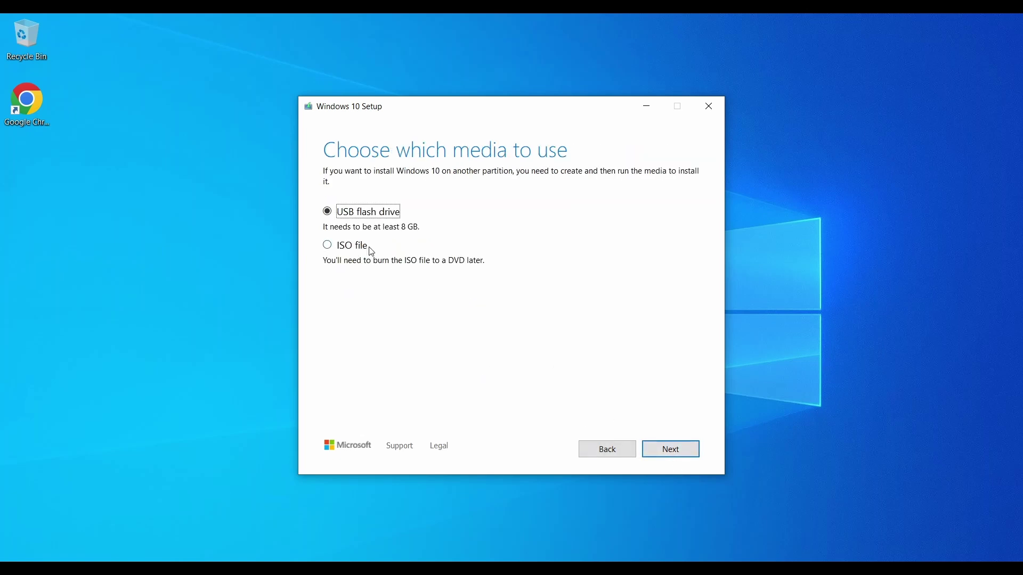
pyautogui.click(336, 251)
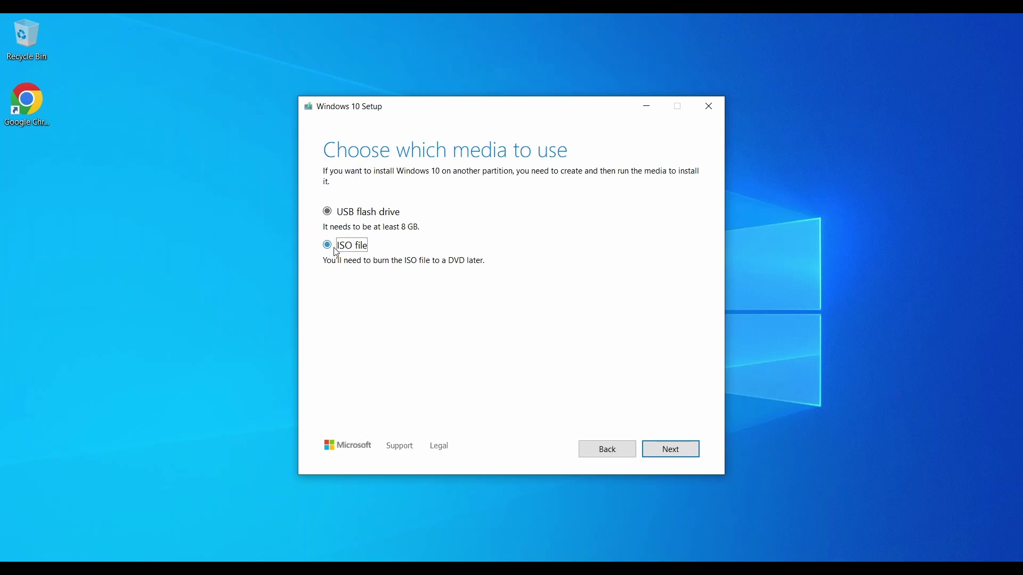
# Save Windows.iso to the Downloads folder and let the download complete
pyautogui.click(668, 452)
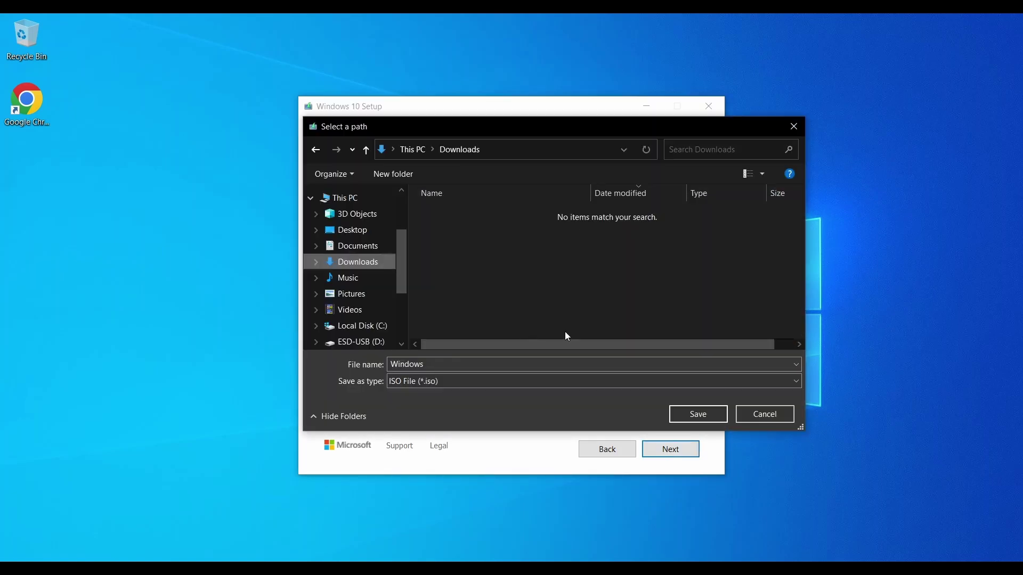
pyautogui.press('Return')
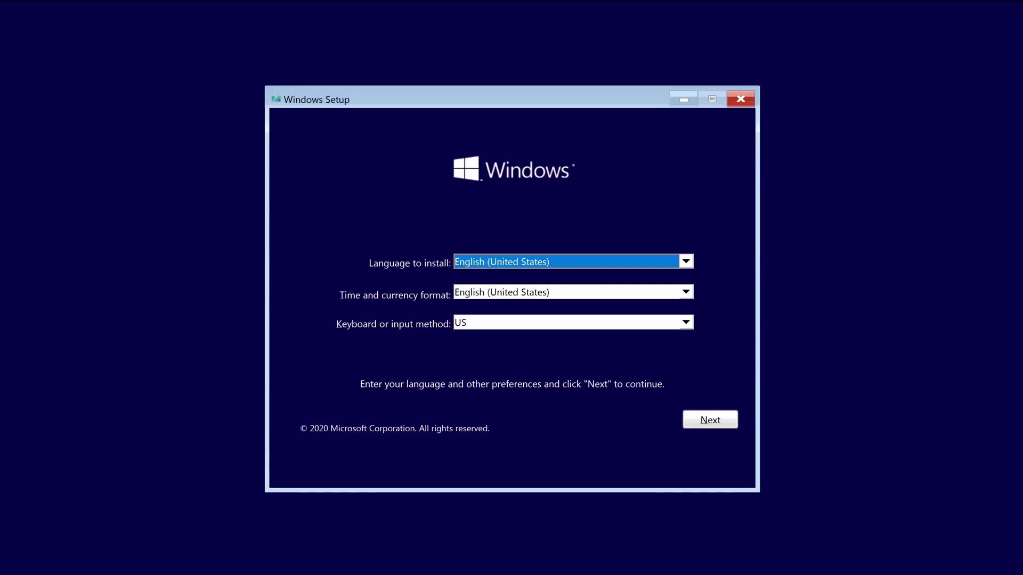
# Keep the default language settings, install without a product key, and accept the license terms
pyautogui.click(696, 424)
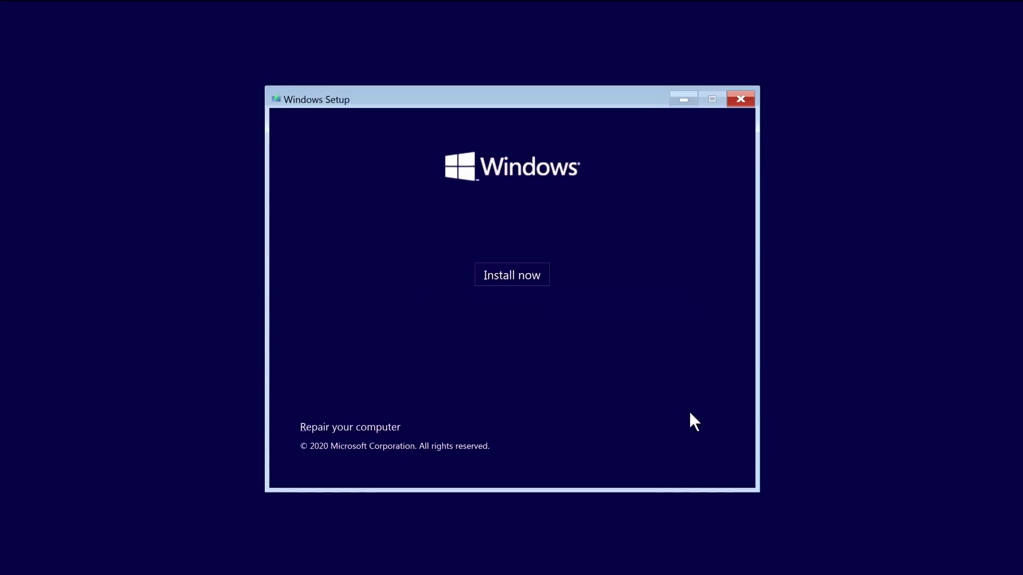
pyautogui.click(508, 274)
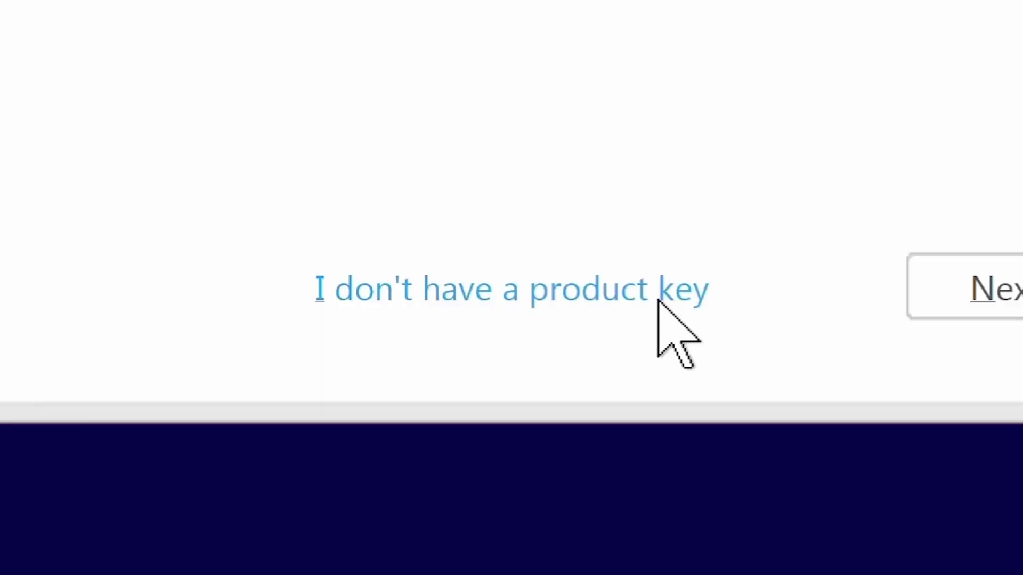
pyautogui.click(658, 303)
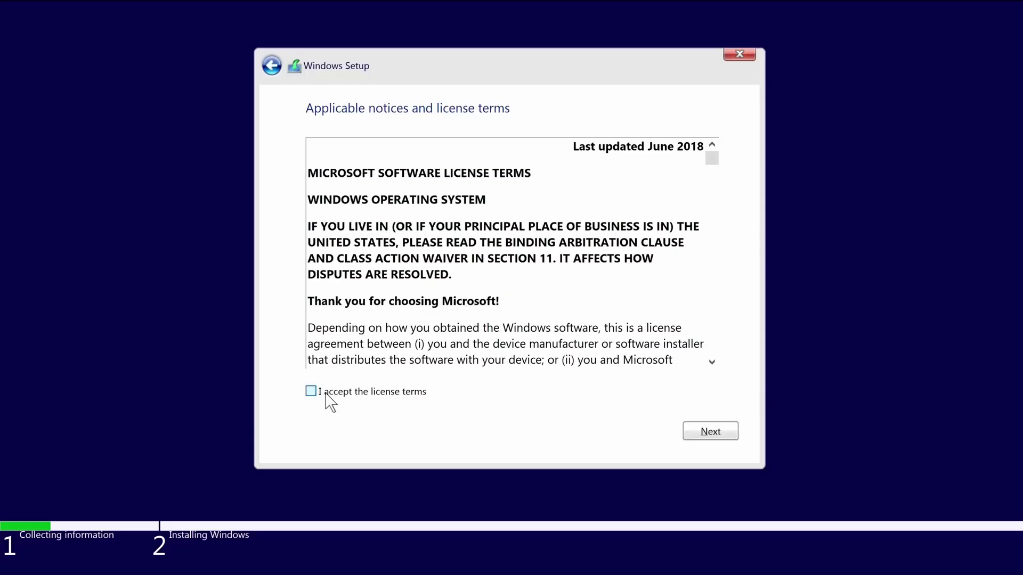
pyautogui.click(325, 395)
pyautogui.click(724, 437)
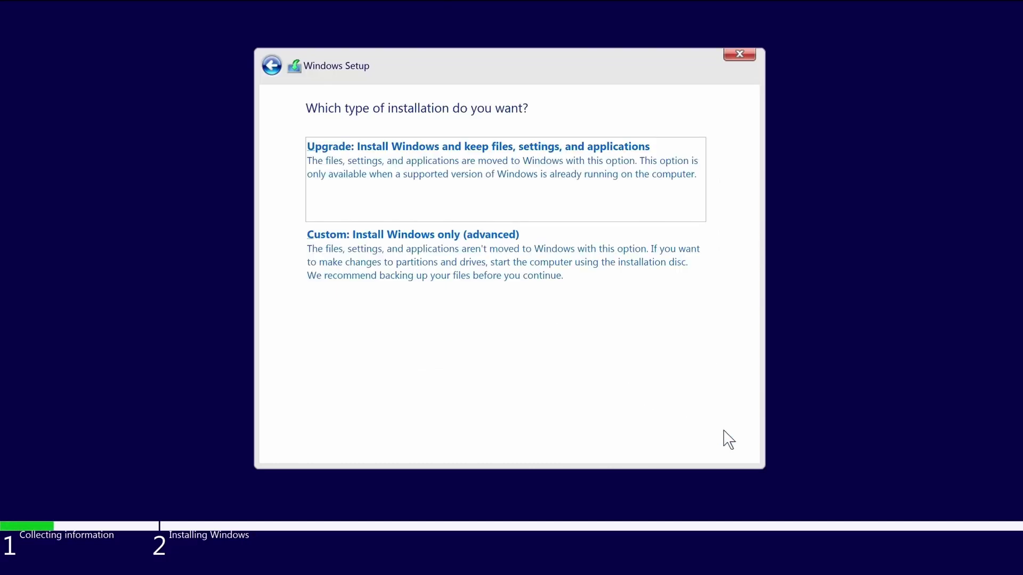
# Choose a custom install and delete Partitions 4 and 3 on Drive 0
pyautogui.click(594, 292)
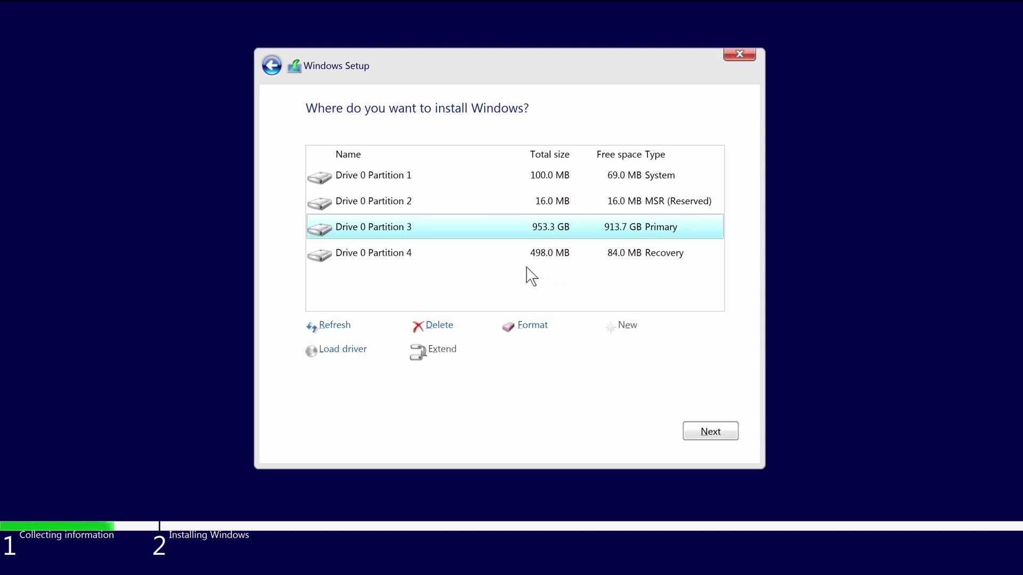
pyautogui.click(494, 257)
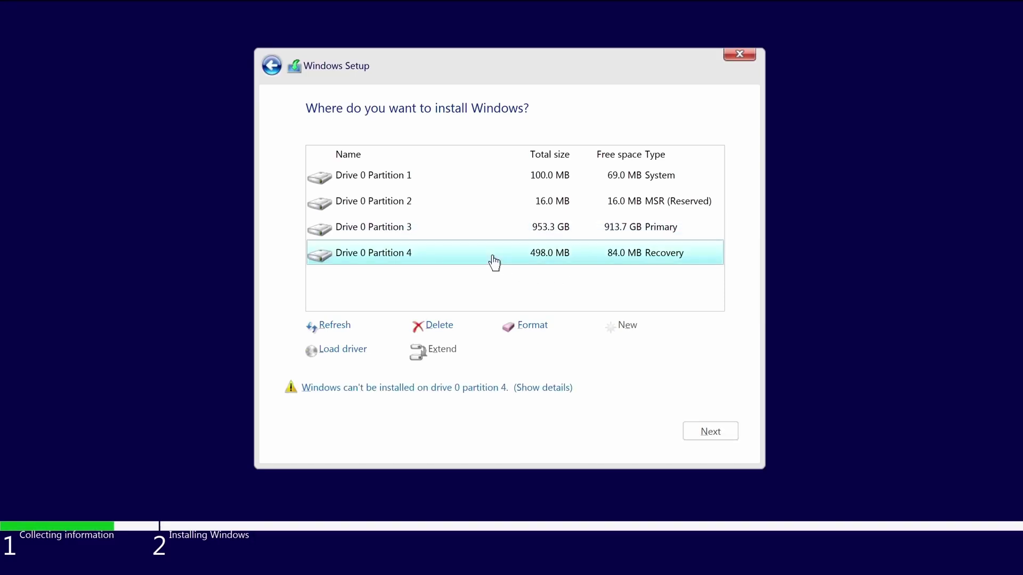
pyautogui.click(449, 327)
pyautogui.click(615, 362)
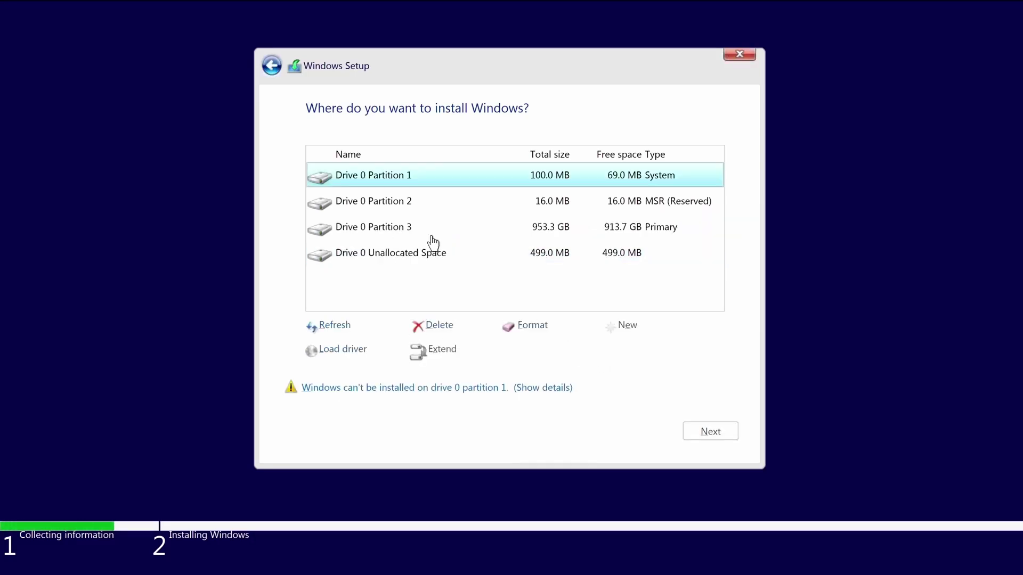
pyautogui.click(415, 233)
pyautogui.click(427, 260)
pyautogui.click(411, 237)
pyautogui.click(438, 323)
pyautogui.click(592, 359)
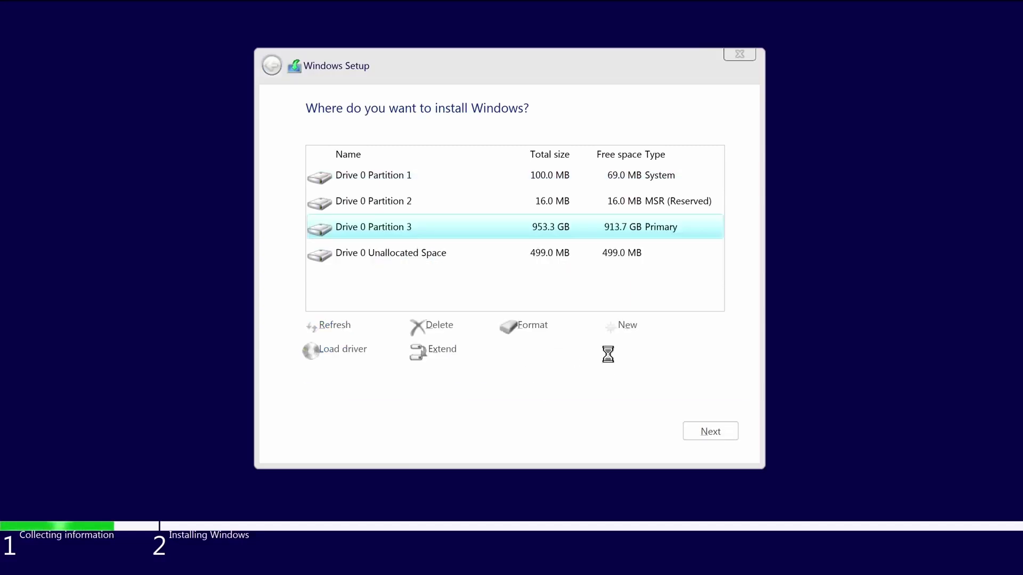
# Delete Partitions 2 and 1, then install onto the 953.9 GB unallocated space
pyautogui.click(393, 209)
pyautogui.click(436, 326)
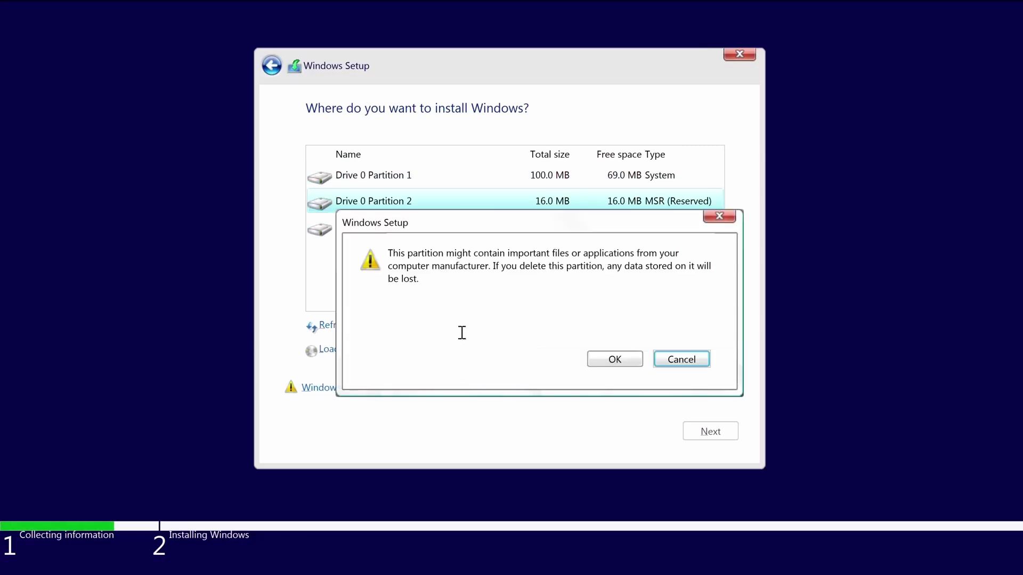
pyautogui.click(588, 357)
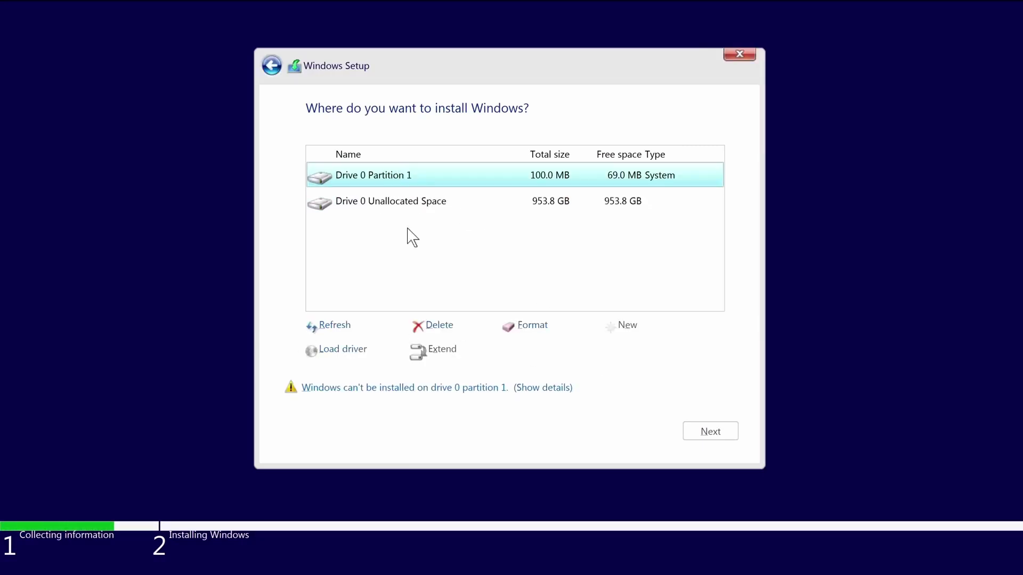
pyautogui.click(432, 327)
pyautogui.click(612, 362)
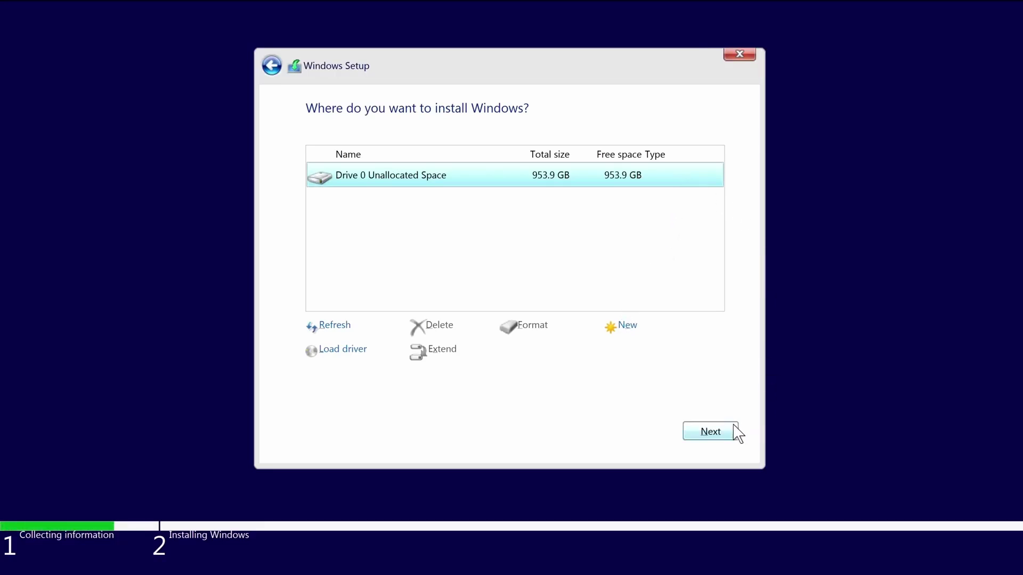
pyautogui.click(710, 432)
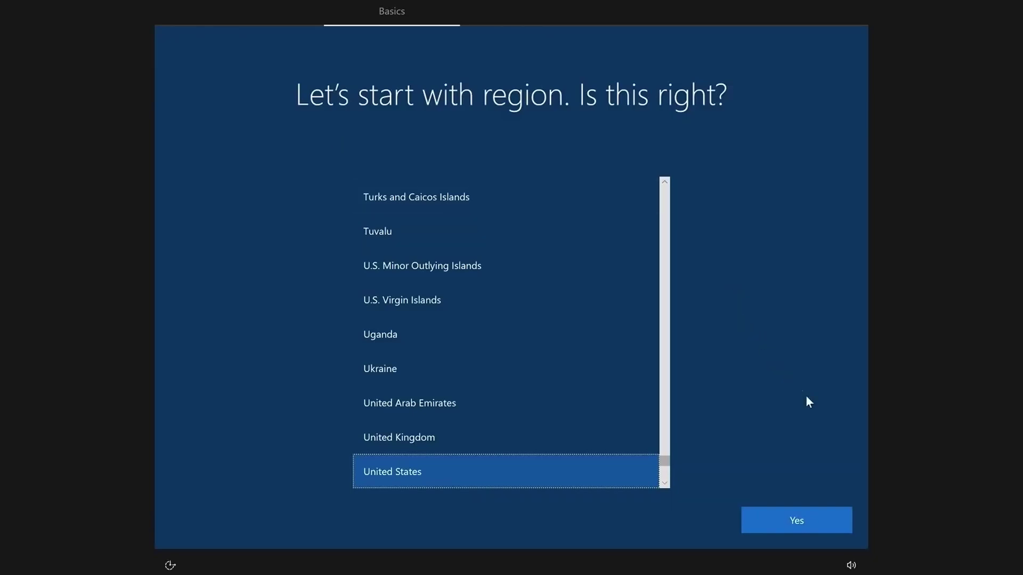
# Confirm region United States and keyboard layout US, and skip the second layout
pyautogui.click(825, 522)
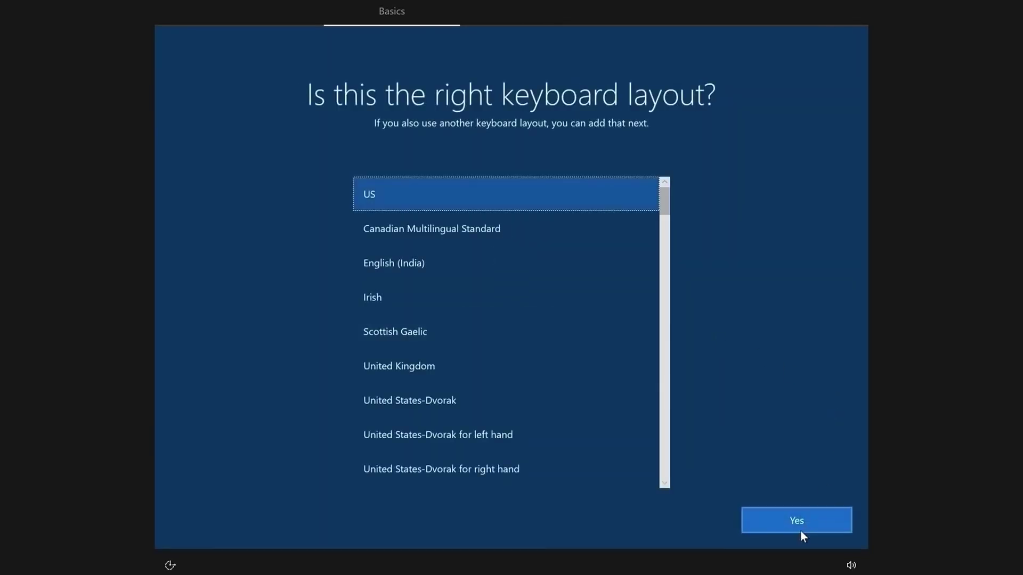
pyautogui.click(800, 527)
pyautogui.click(761, 520)
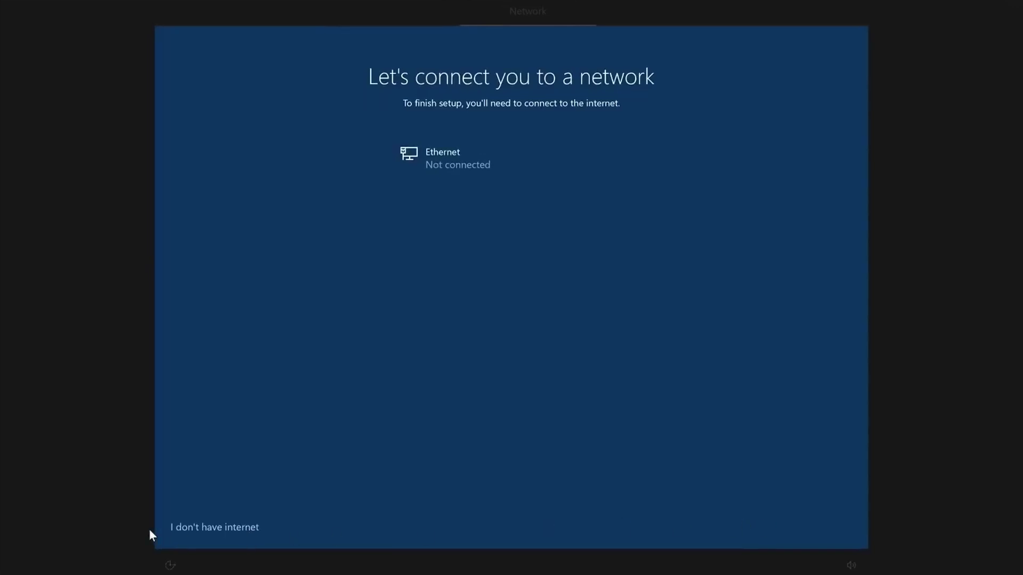
# Skip the internet connection, choose limited setup, and confirm the local account name
pyautogui.click(189, 531)
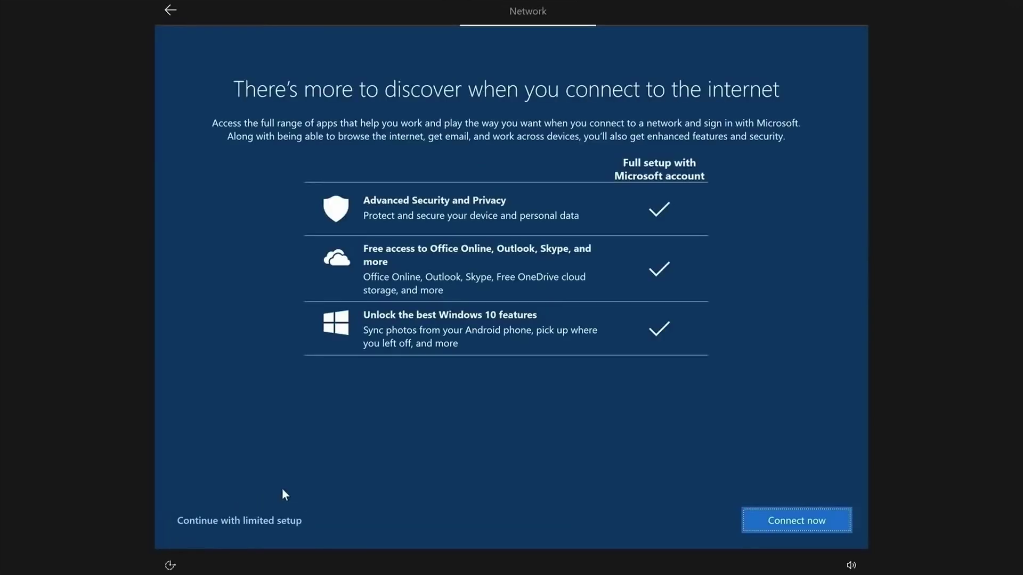
pyautogui.click(273, 521)
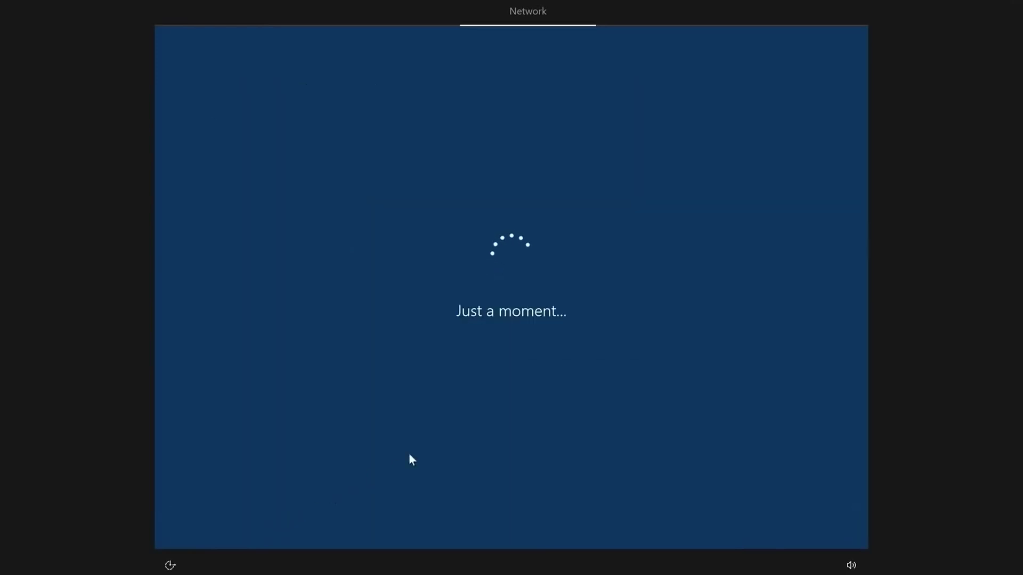
pyautogui.write('Li22')
pyautogui.press('Return')
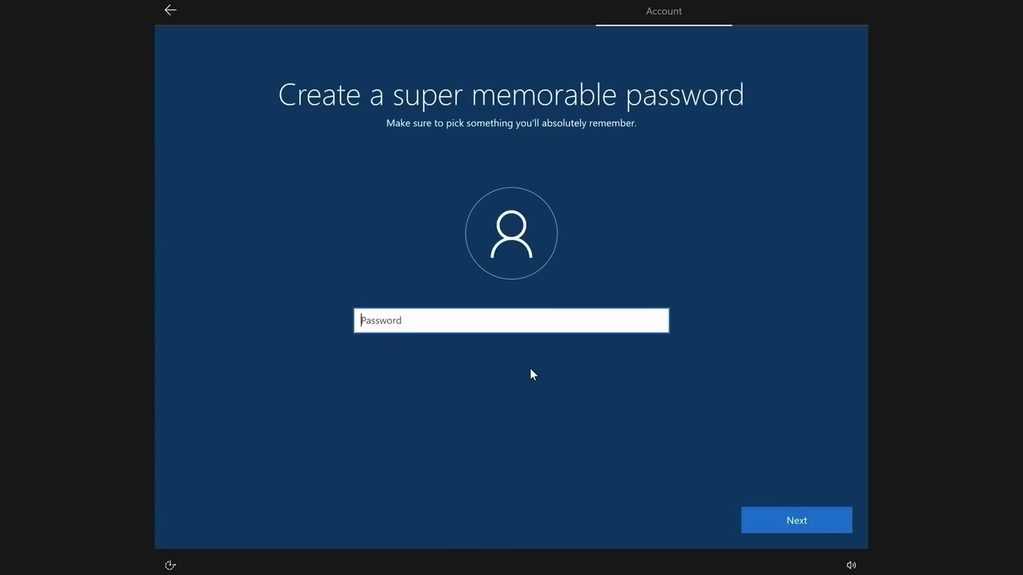